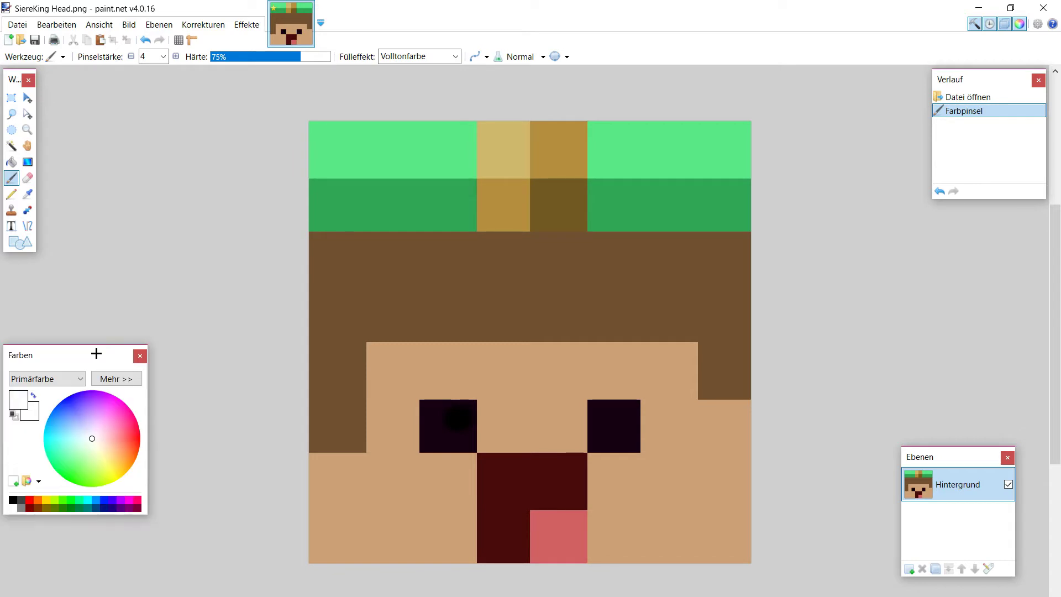
Paint one large and one smaller white highlight in each eye, using brush size 2 for the small ones
click(117, 379)
click(456, 421)
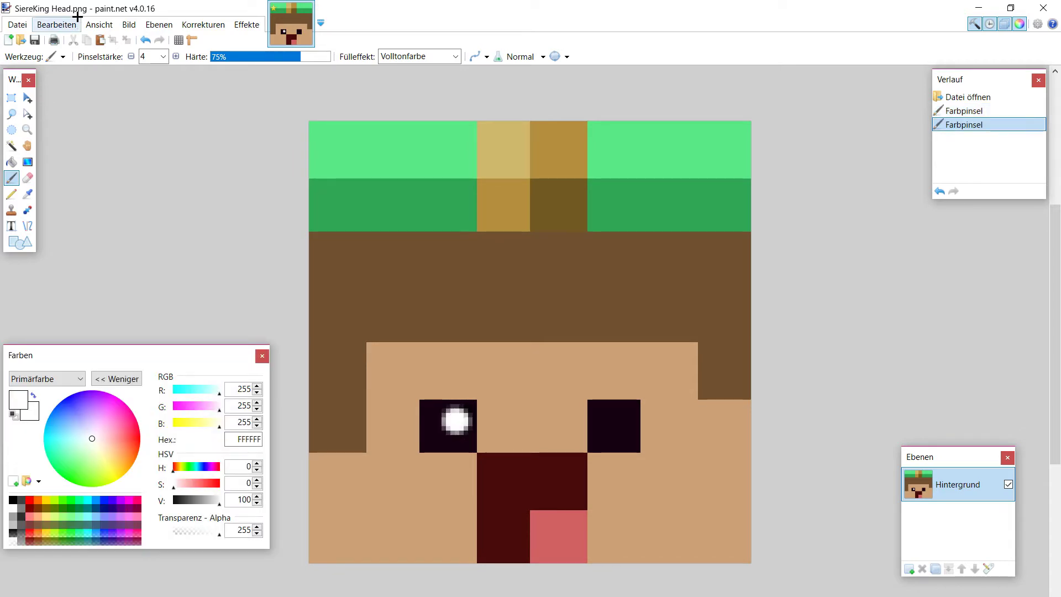
key(bracketleft)
key(bracketleft)
click(435, 443)
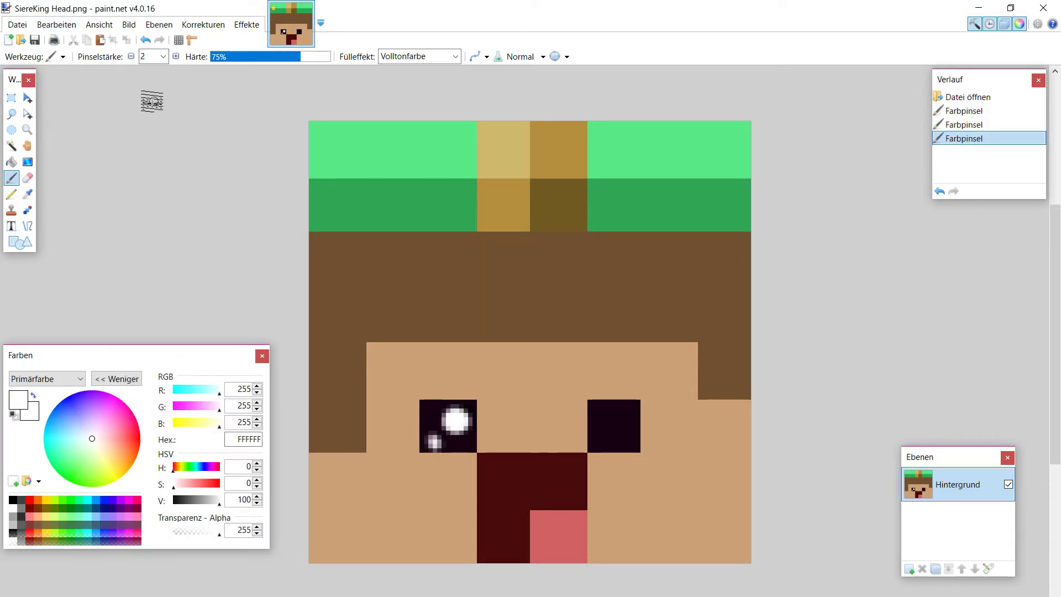
click(606, 419)
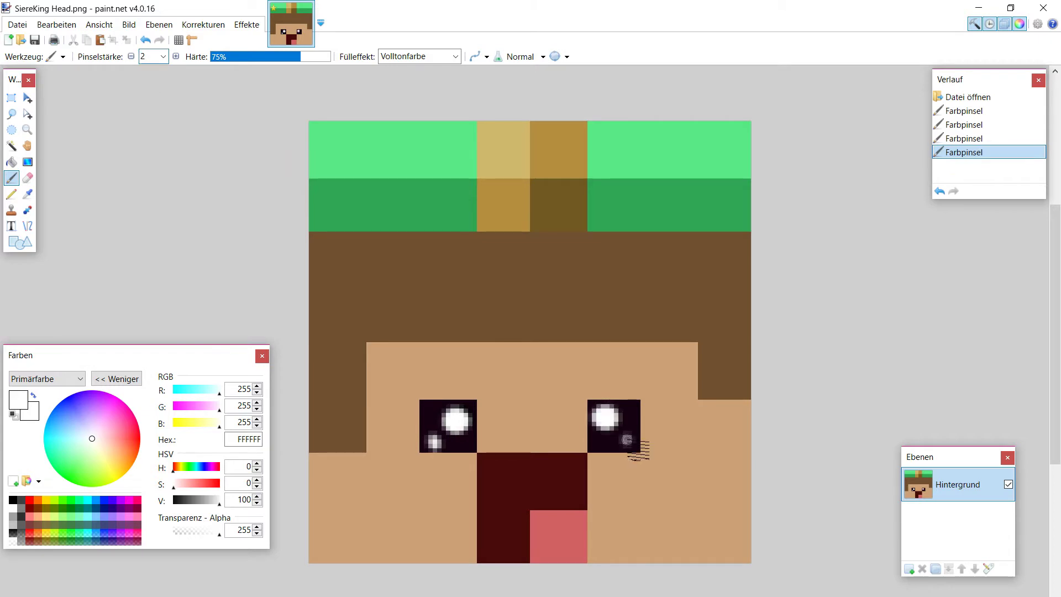
click(627, 440)
Draw a black rectangle outline with width 2 around the edge of the whole head
key(o)
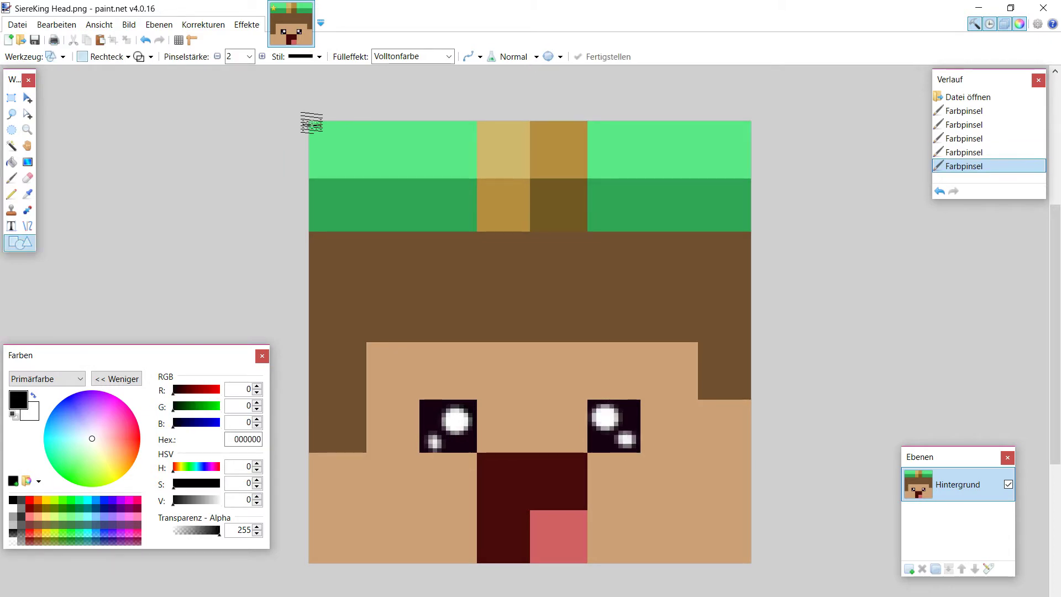
drag(311, 123, 750, 562)
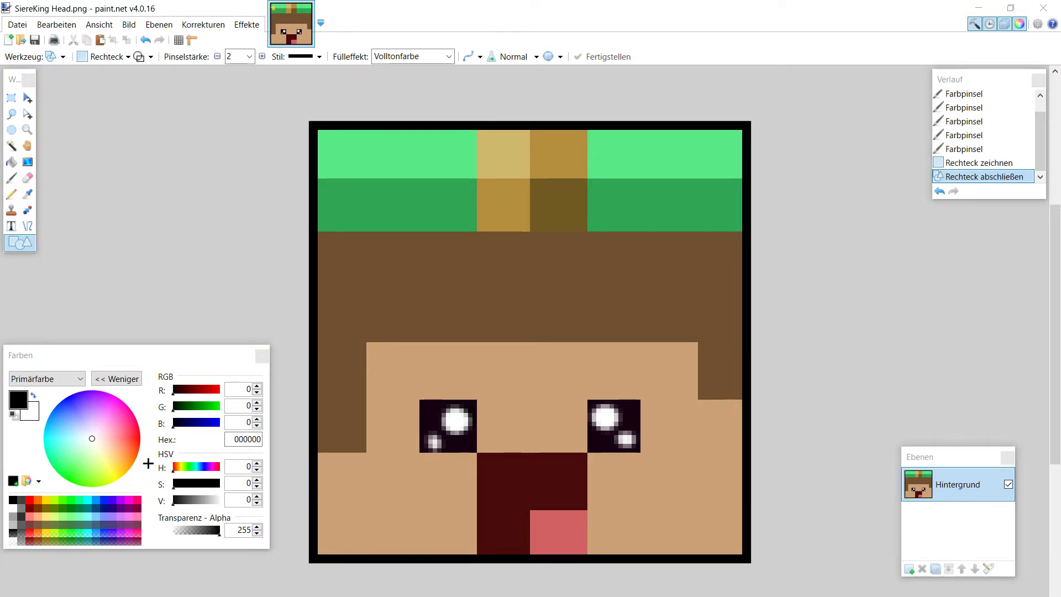
Sample the skin colour CCA176 and fill the mouth and tongue with it at 0% tolerance, undoing the fill made at 50%
click(28, 193)
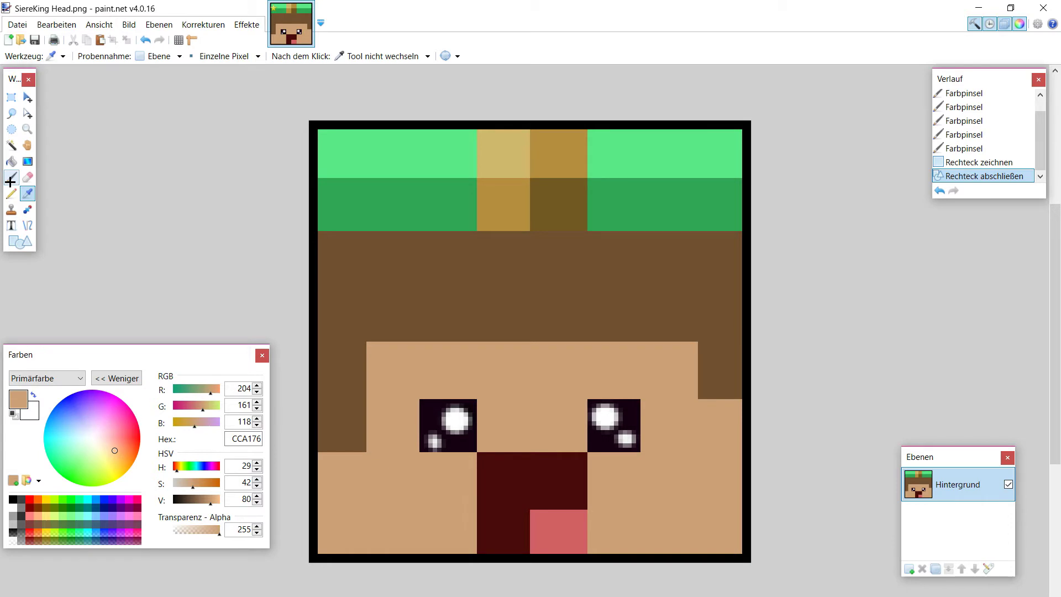
click(11, 161)
click(519, 486)
click(143, 39)
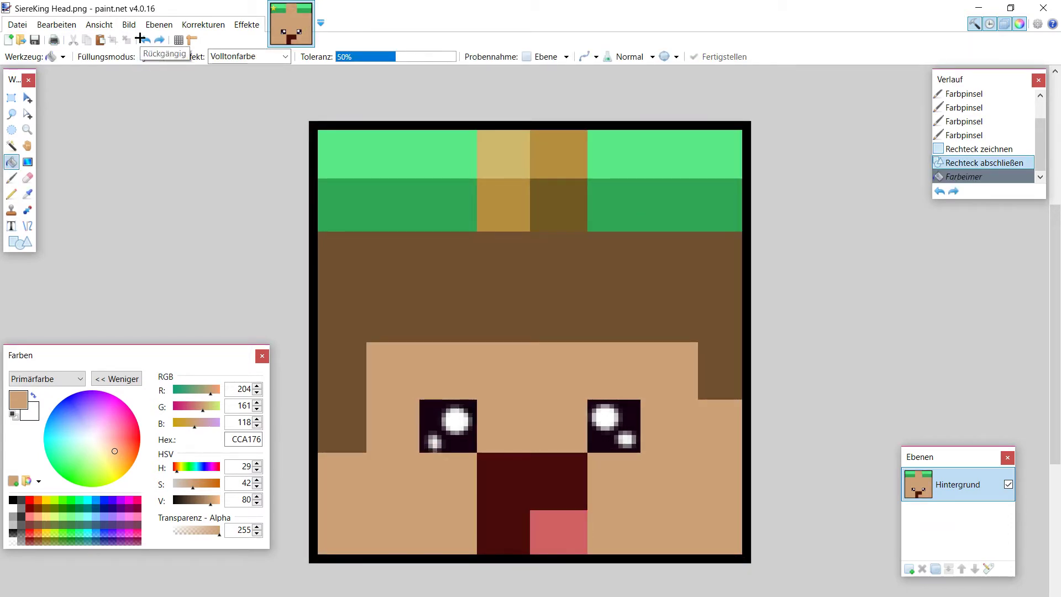
click(559, 512)
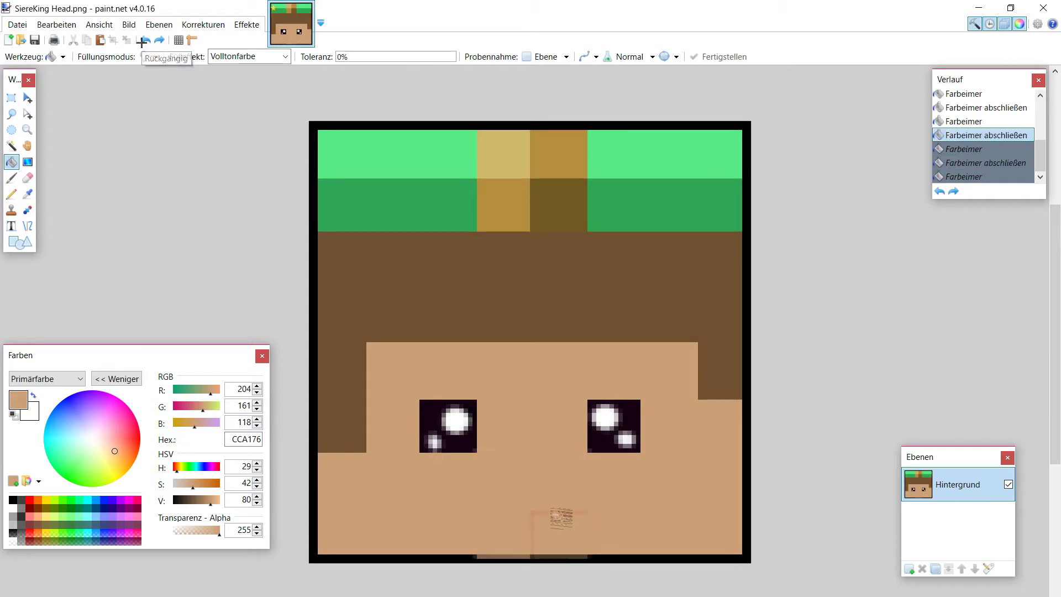
Paint over the leftover tongue edges in skin colour and repair the black border below them with the pencil
click(12, 179)
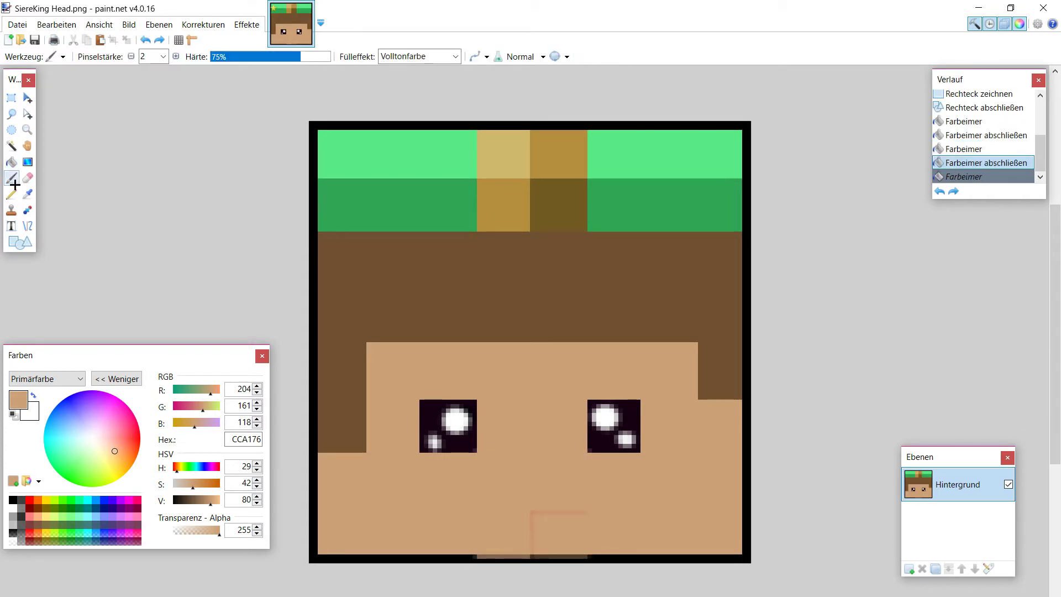
drag(558, 550, 581, 553)
key(p)
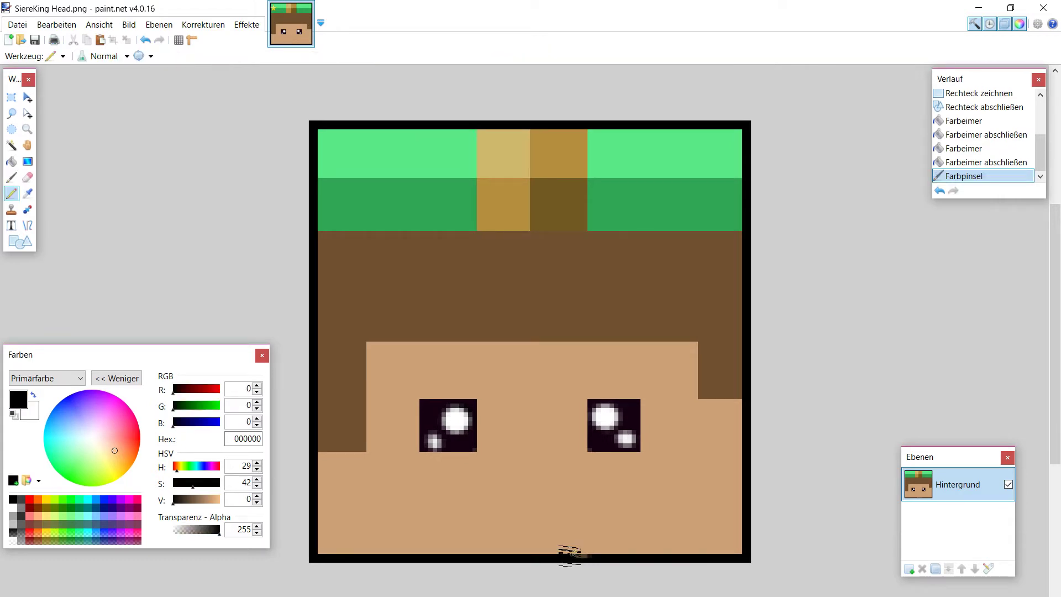
click(569, 558)
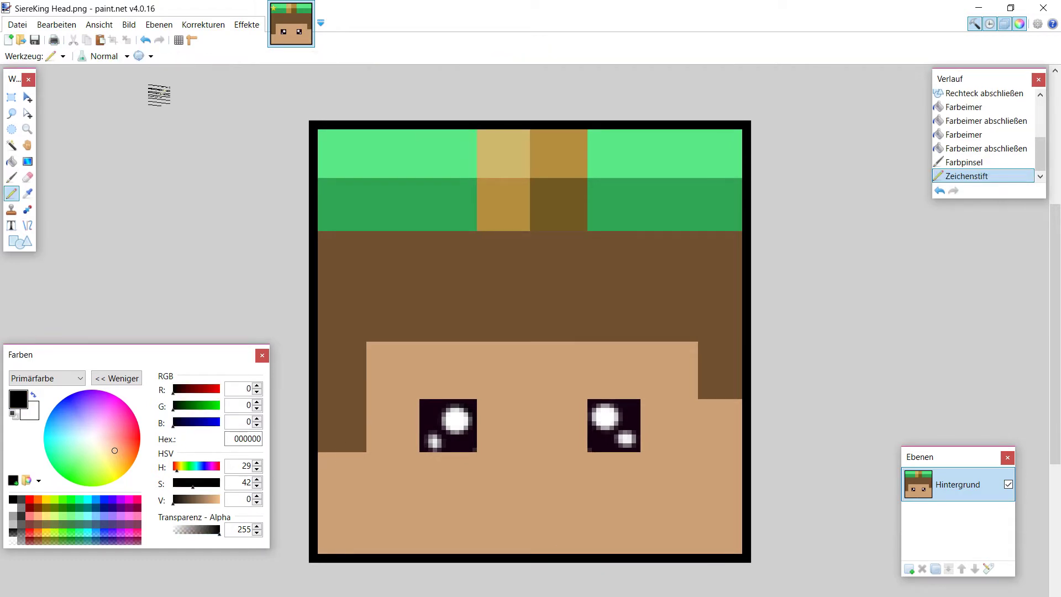
Draw a black hairline of three connected curves with width 2 across the forehead, from the left border to the right border
key(o)
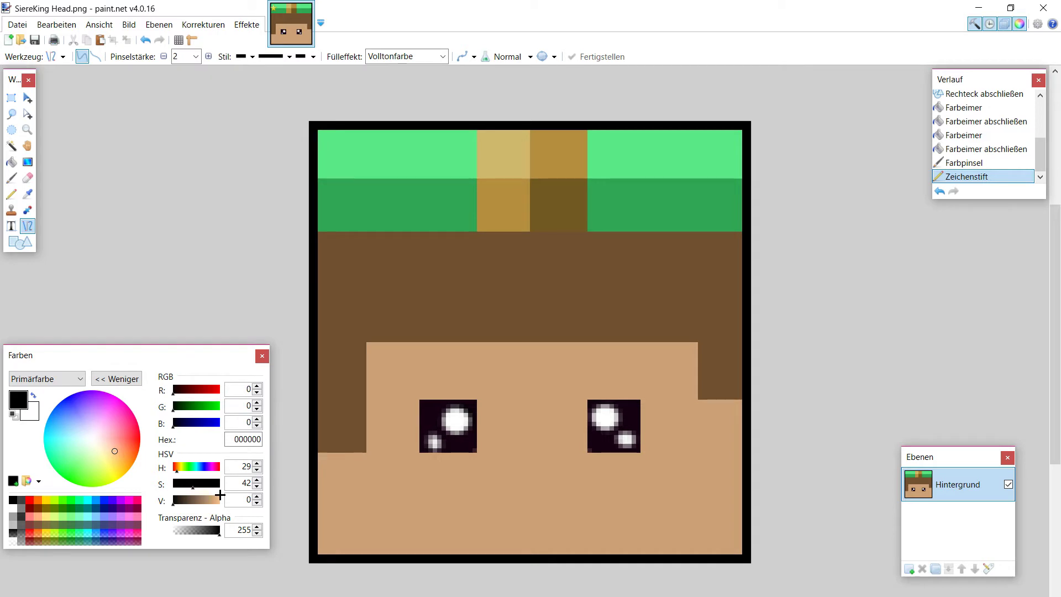
drag(326, 451, 422, 314)
mouse_move(421, 314)
mouse_down()
mouse_move(541, 347)
mouse_move(651, 320)
mouse_up()
drag(651, 319, 741, 397)
Brush skin colour CCA176 over the brown hair remaining below the new hairline
click(11, 178)
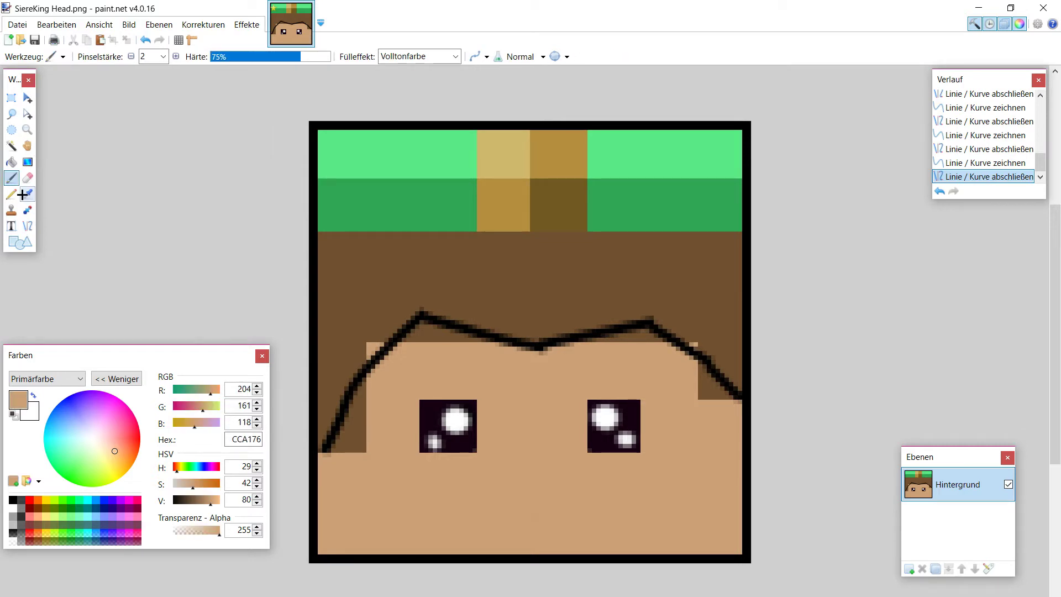
drag(362, 387, 350, 425)
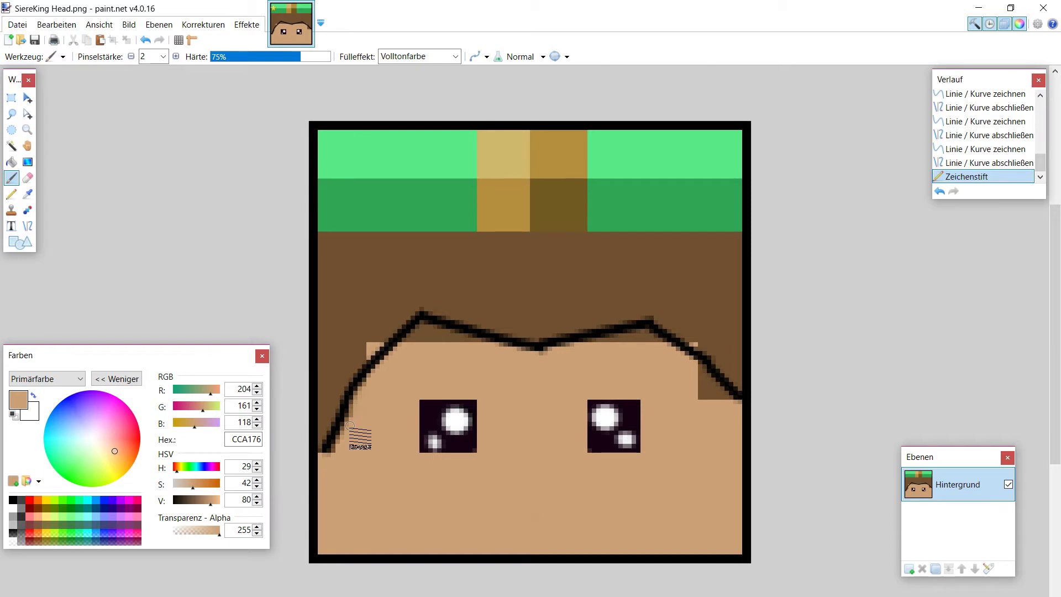
Undo the recent line segments and draw a black curve along the boundary between the green cap and the brown hair
click(147, 40)
click(146, 40)
click(146, 40)
click(146, 40)
click(147, 40)
click(147, 40)
click(146, 40)
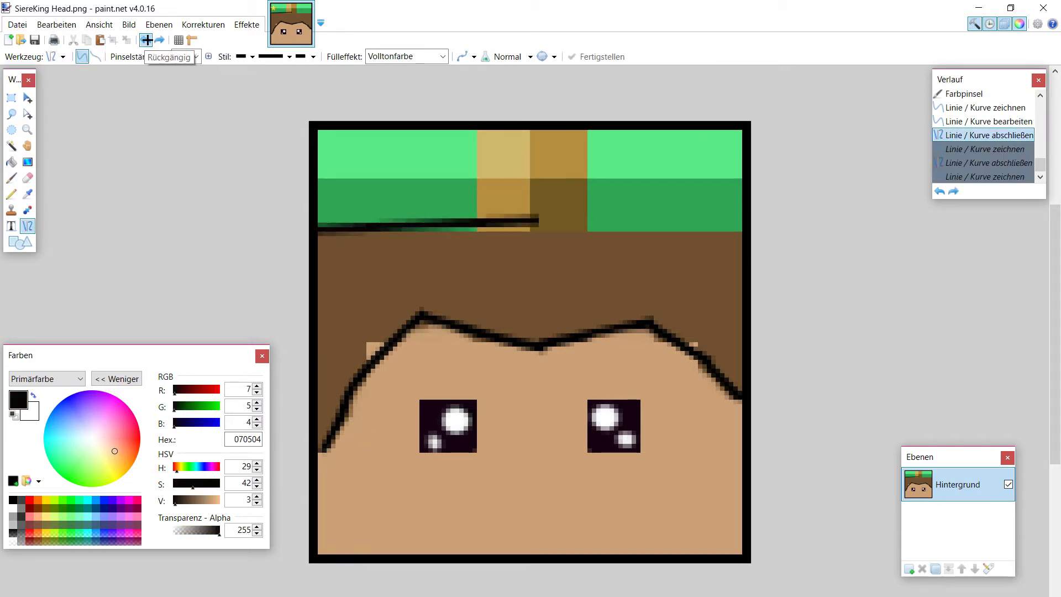
drag(321, 227, 619, 212)
key(Return)
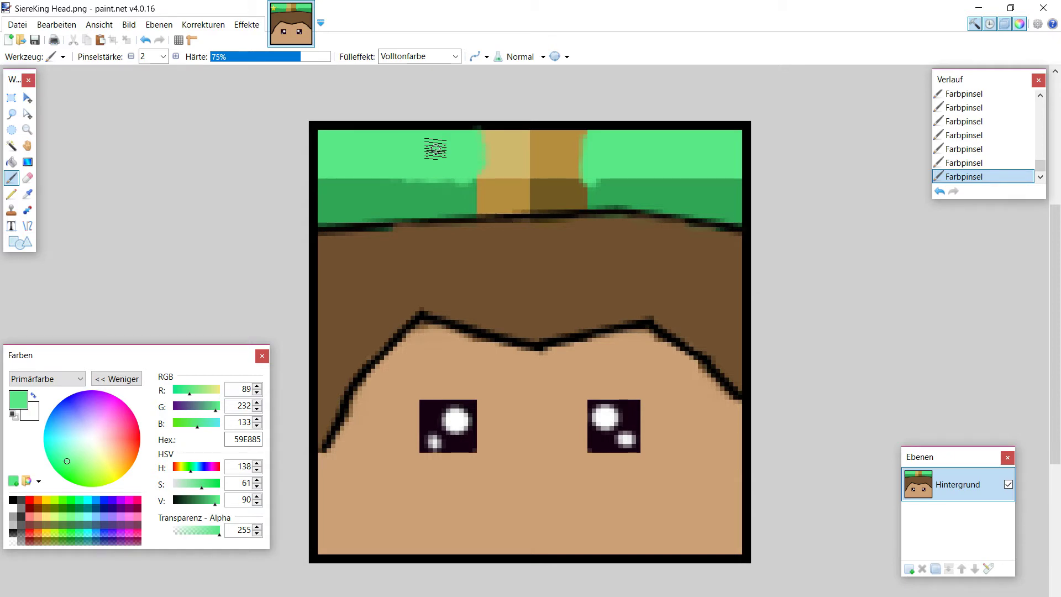
Brush gold B68E3E over the blocky colour edges in the cap's central stripe
drag(436, 149, 505, 204)
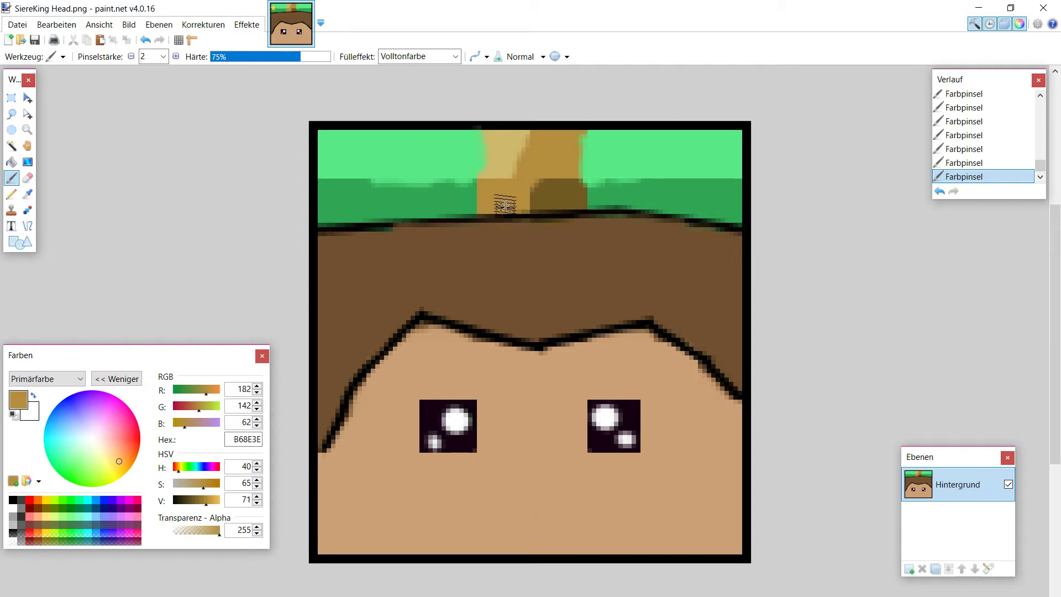